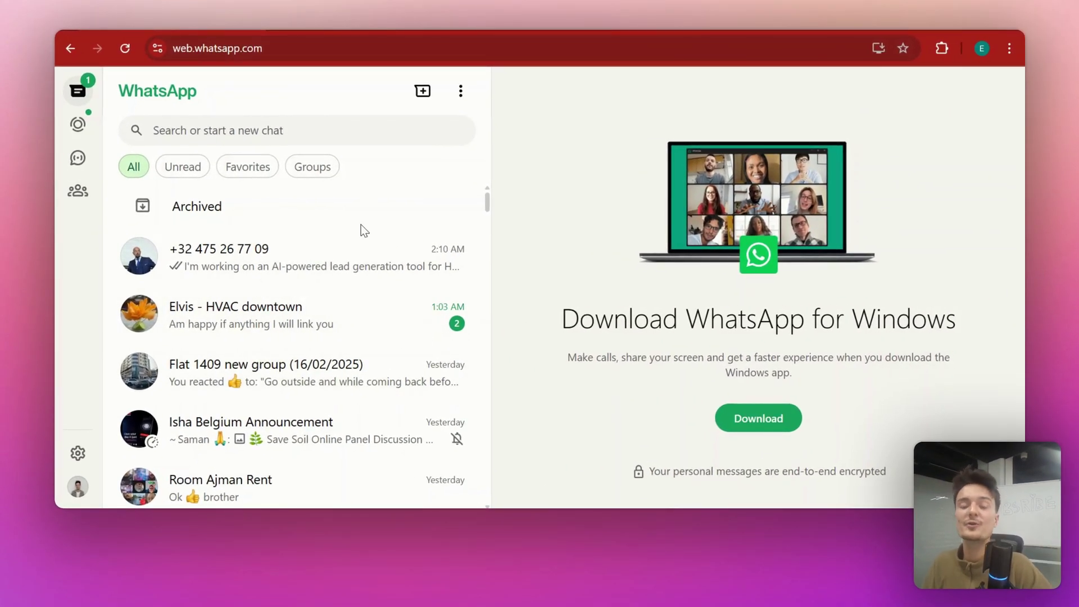
click(421, 95)
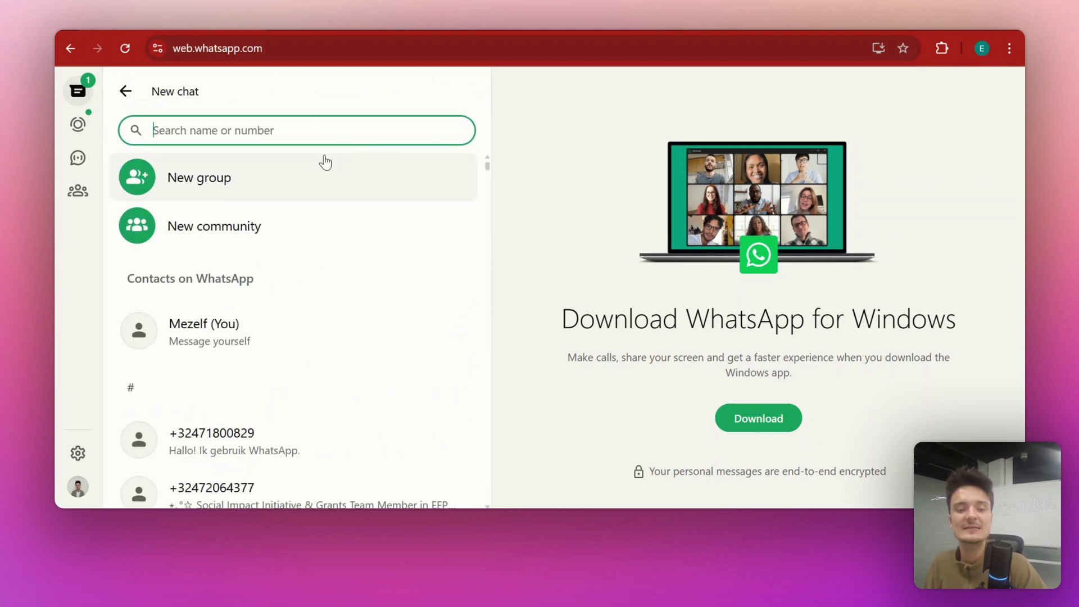
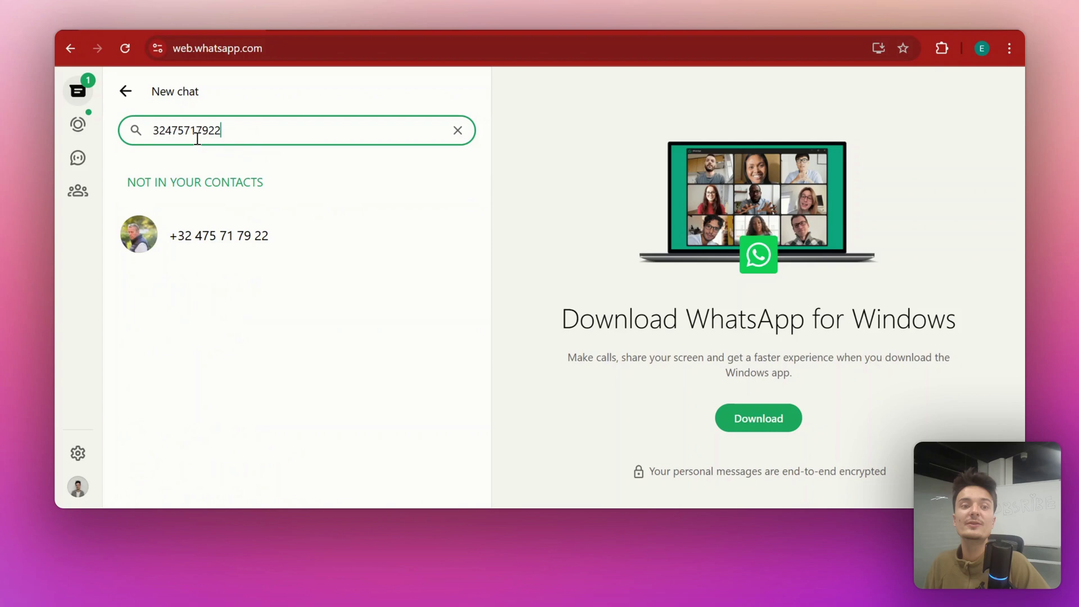
click(219, 235)
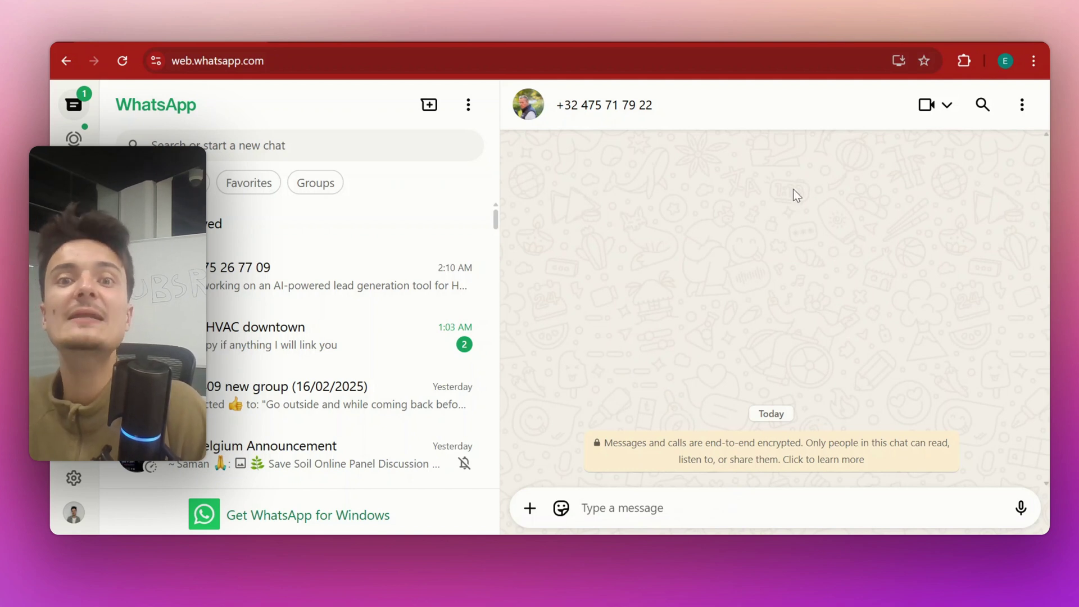
click(321, 283)
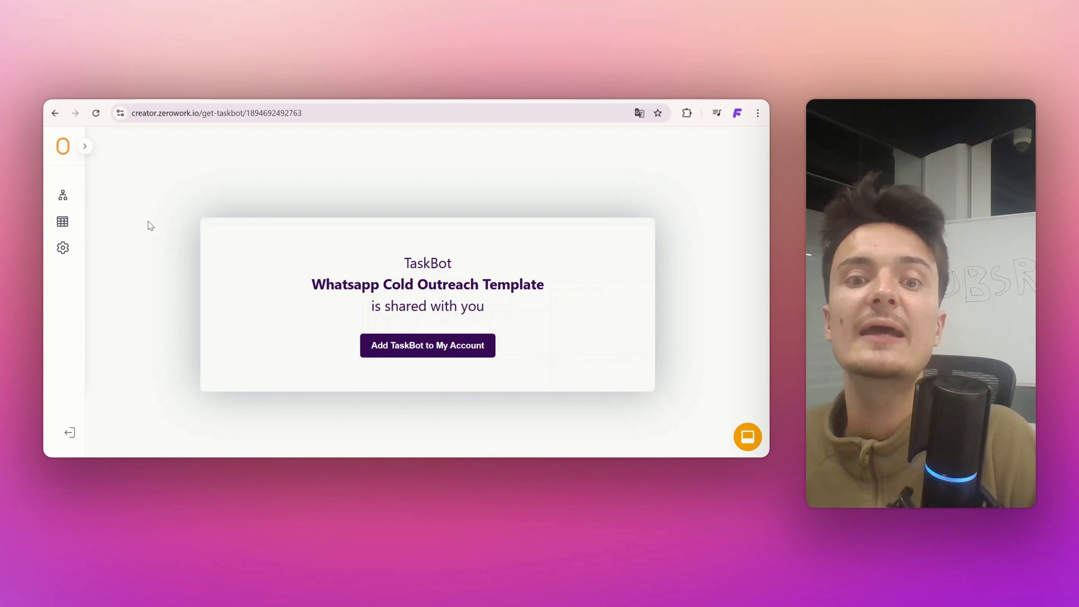
Add the shared template to the account, open copy (1), and review its Open Link block
click(416, 347)
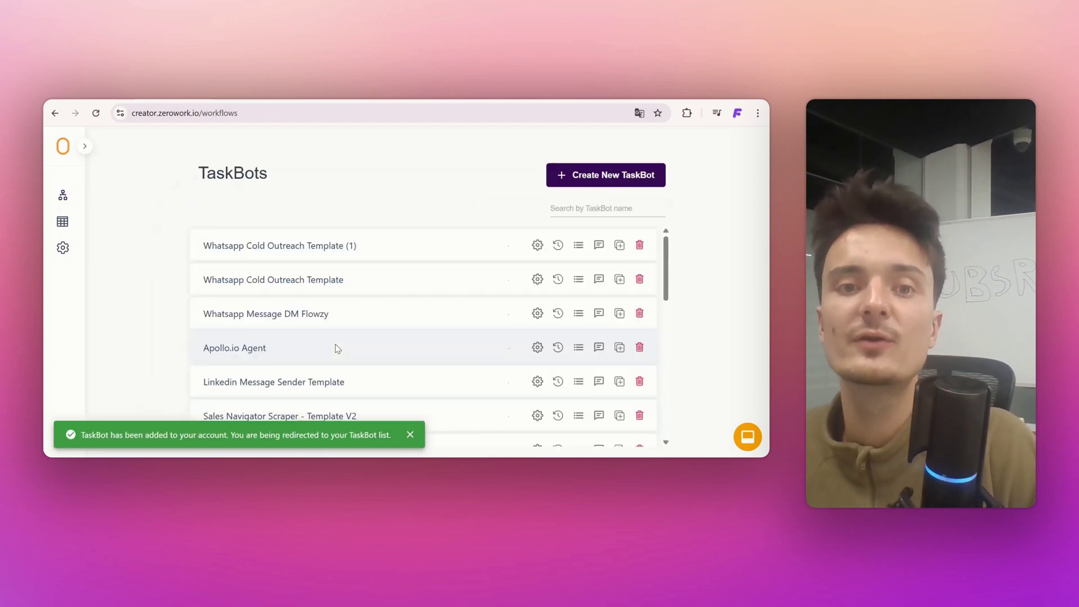
click(278, 246)
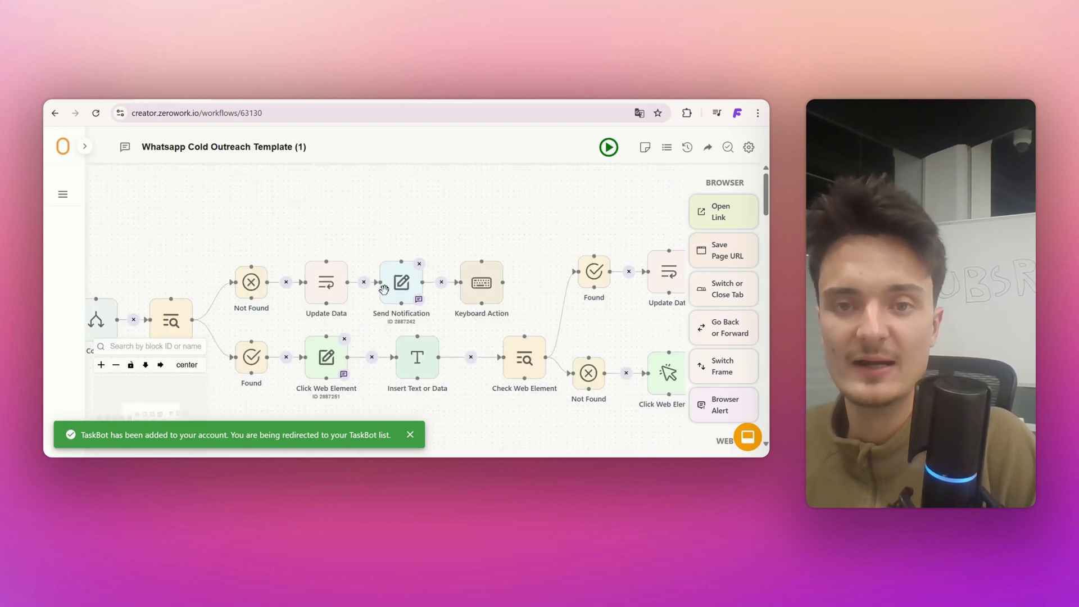
scroll(384, 289, down, 4)
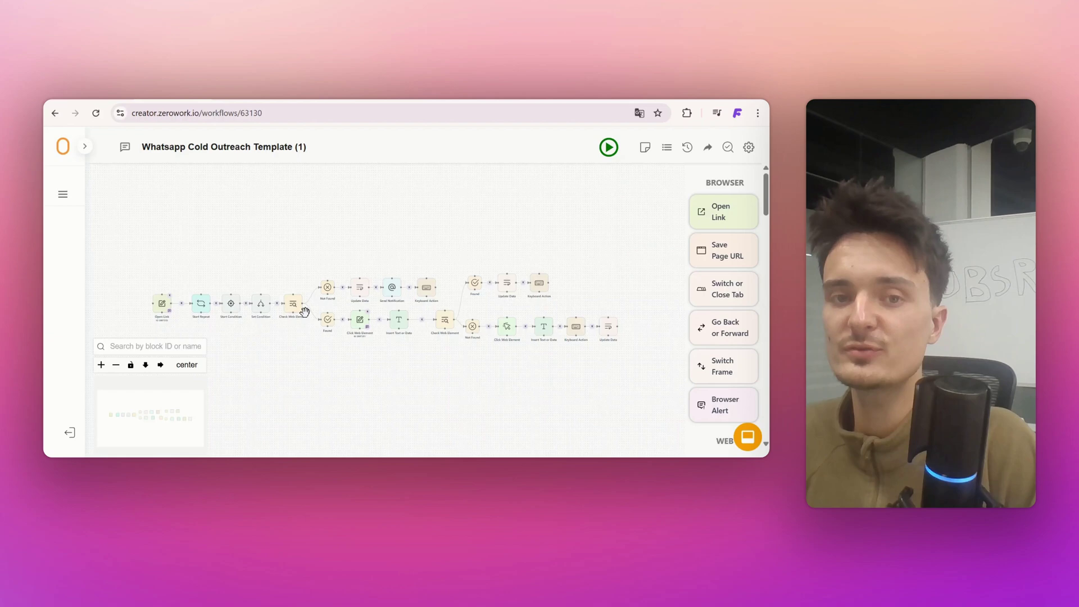
double_click(163, 304)
key(Escape)
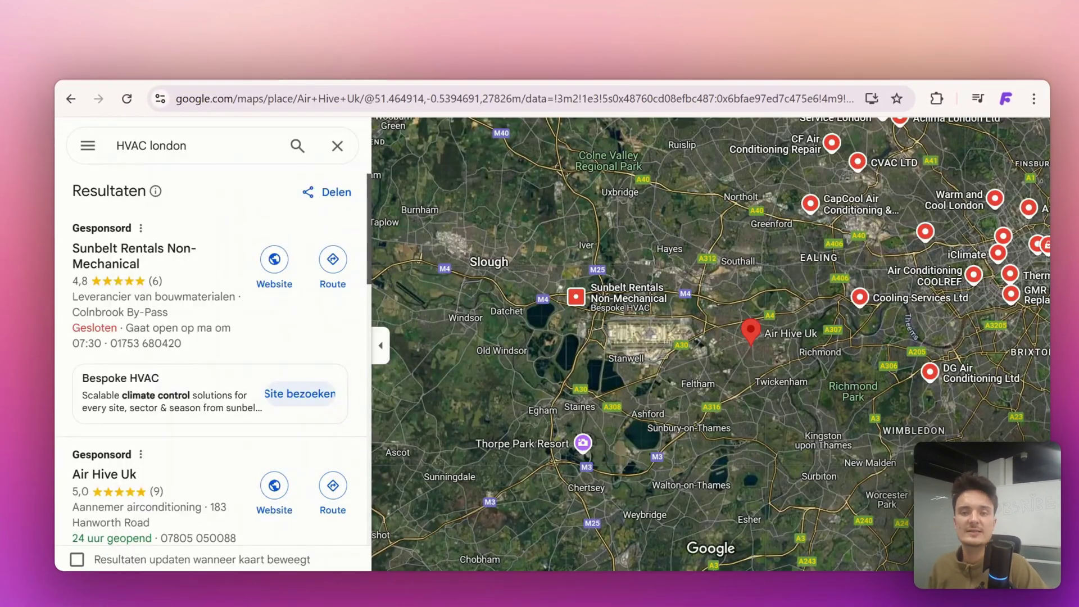
Show Air Hive Uk's details from its Google Maps pin
click(791, 334)
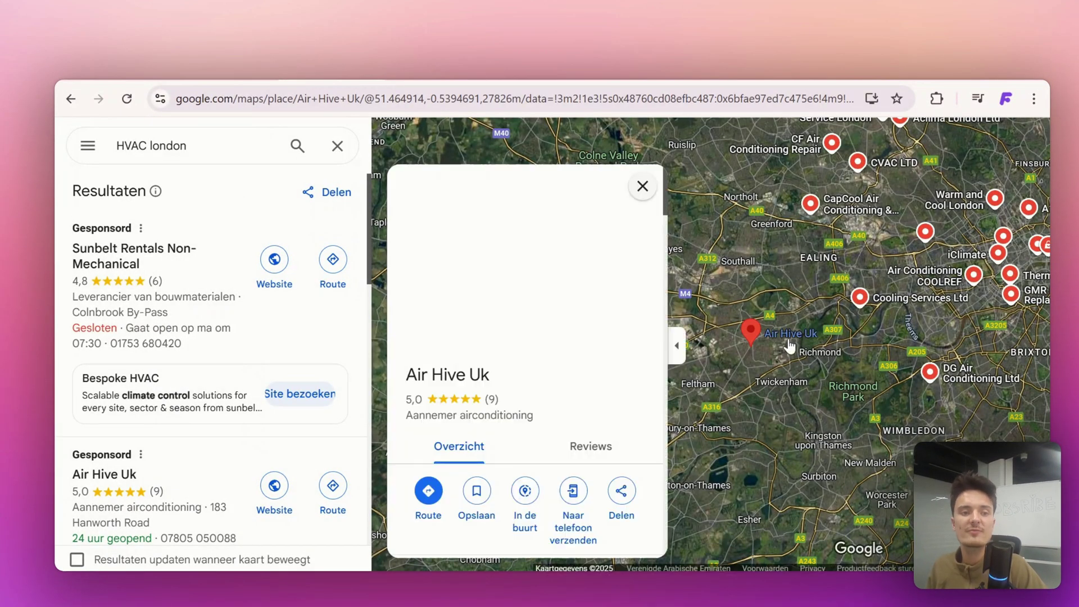
scroll(187, 459, down, 3)
scroll(187, 459, down, 3)
scroll(187, 459, down, 2)
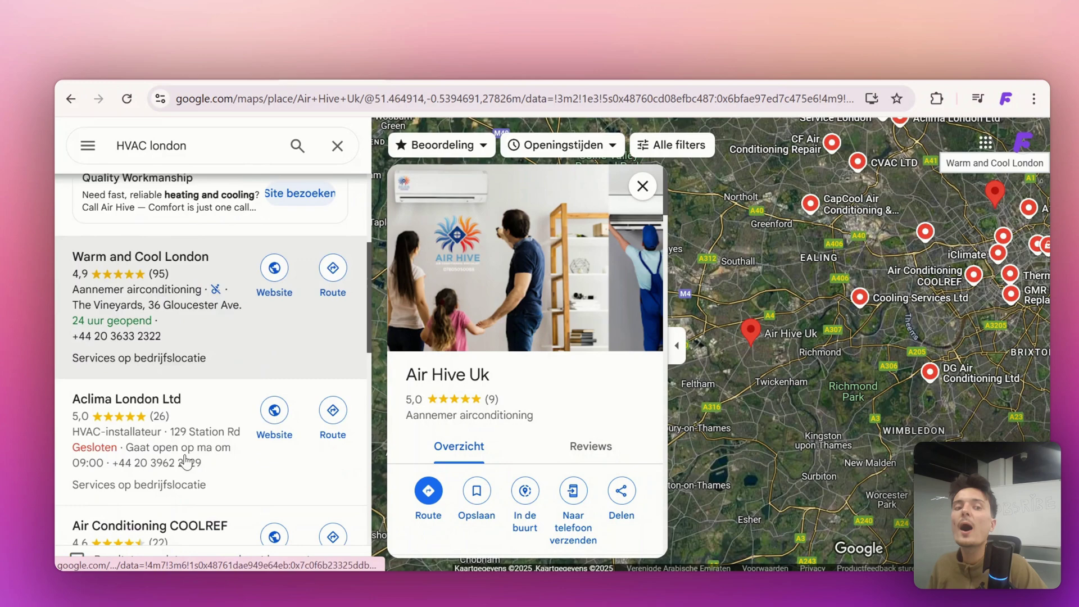
scroll(136, 479, down, 1)
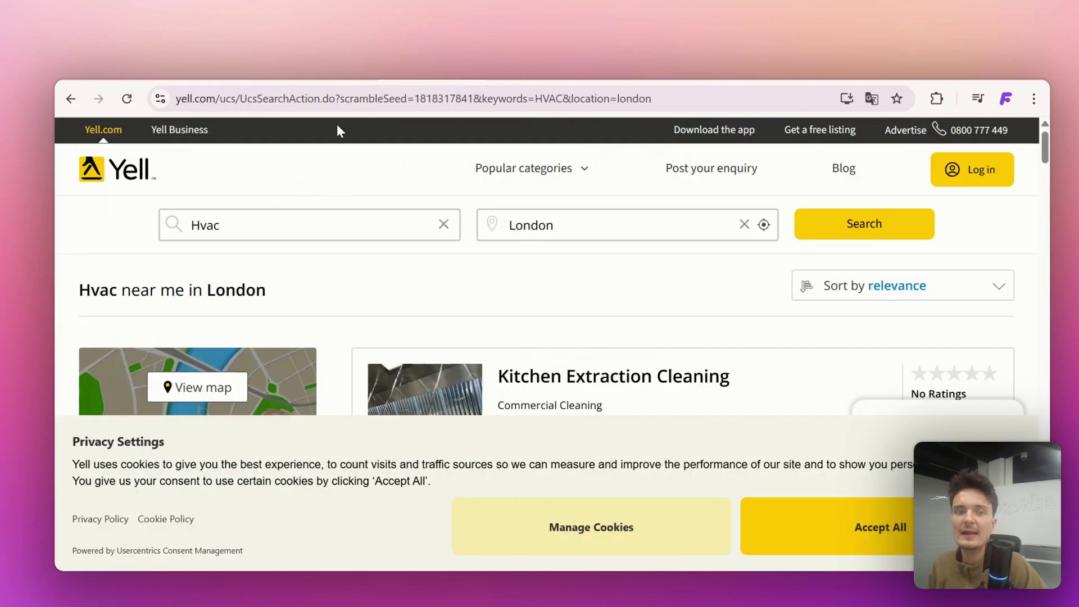
scroll(361, 264, down, 8)
scroll(361, 264, down, 6)
scroll(360, 264, down, 5)
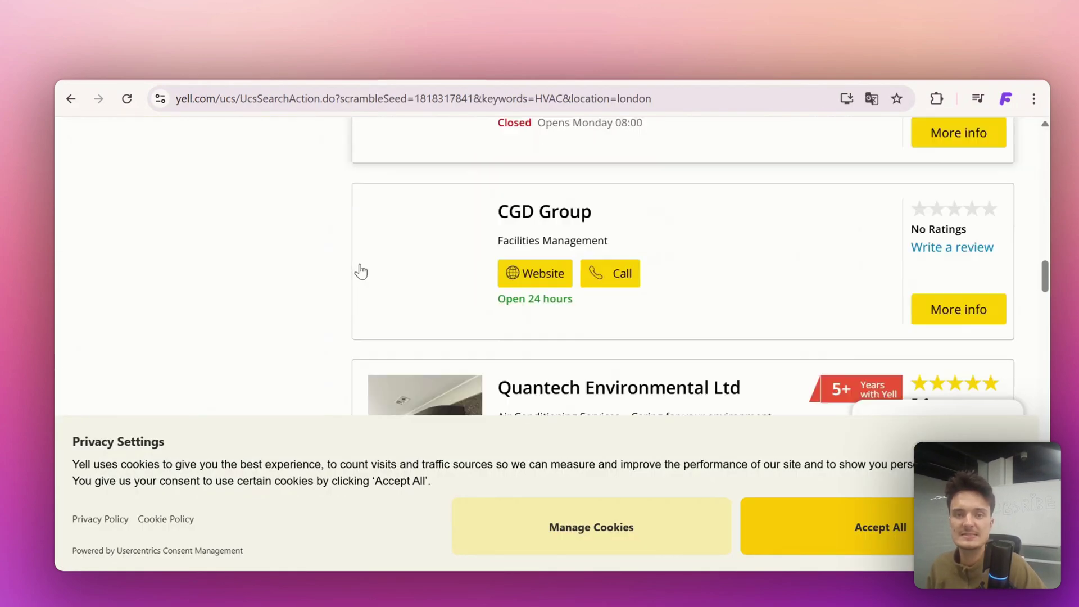
scroll(360, 264, down, 5)
scroll(360, 263, up, 5)
scroll(360, 264, up, 5)
scroll(360, 264, up, 4)
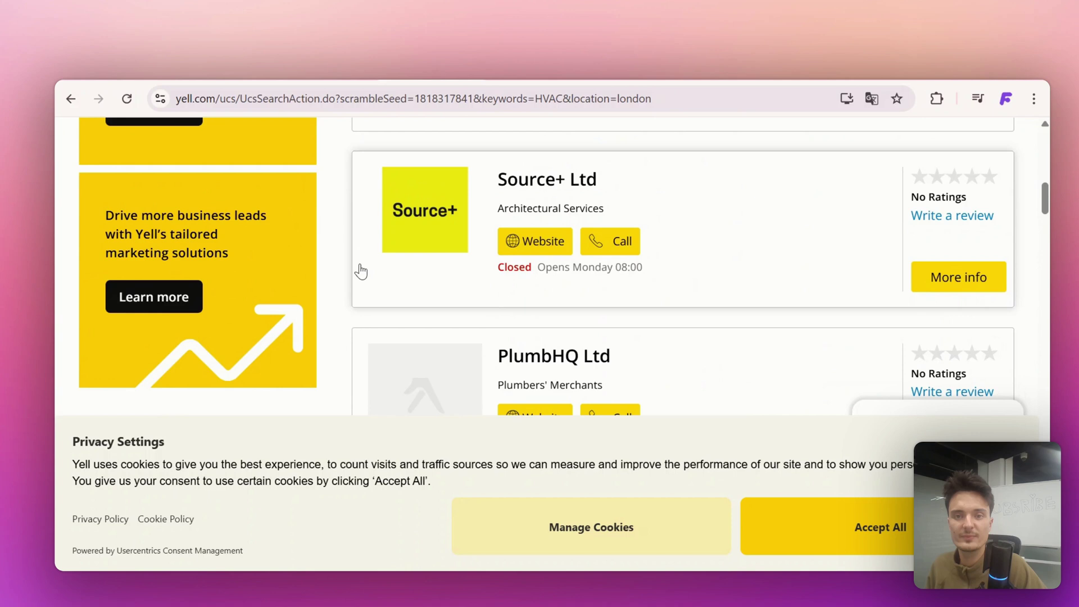
scroll(360, 264, up, 2)
click(593, 283)
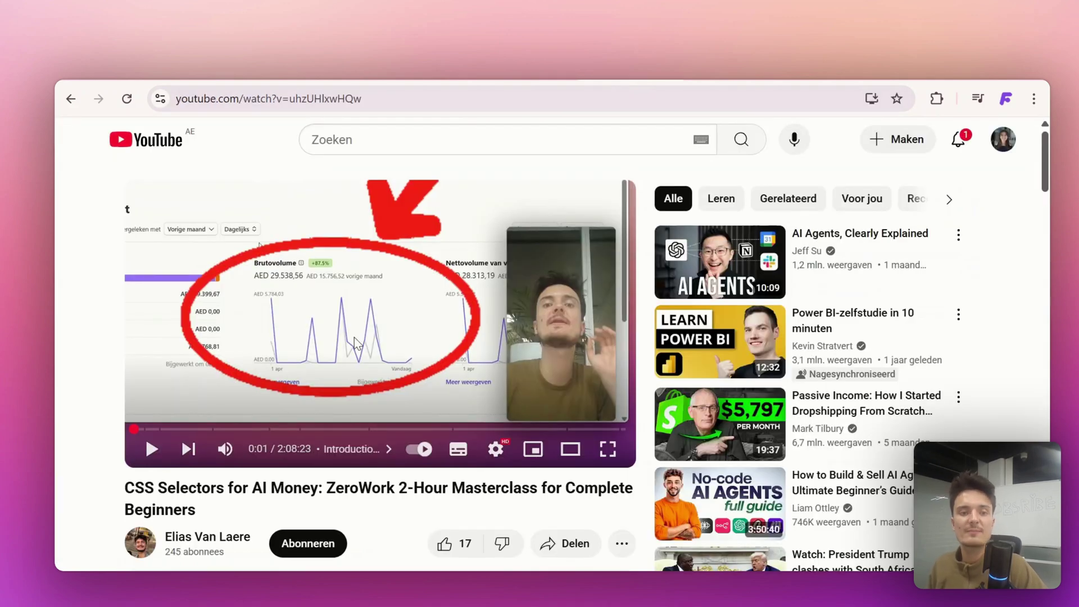
scroll(193, 540, down, 2)
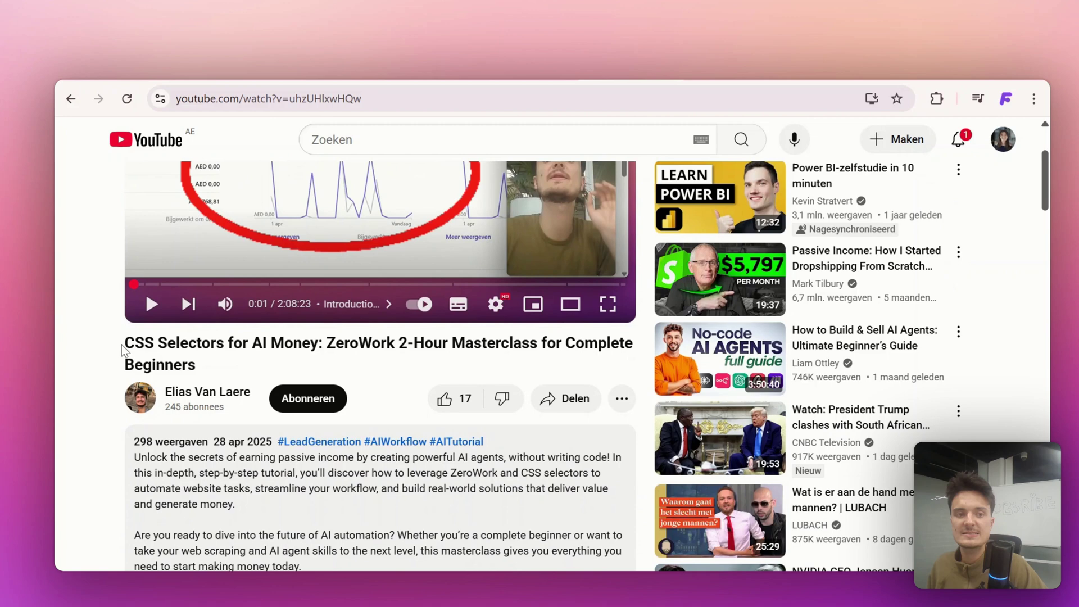
drag(123, 344, 327, 356)
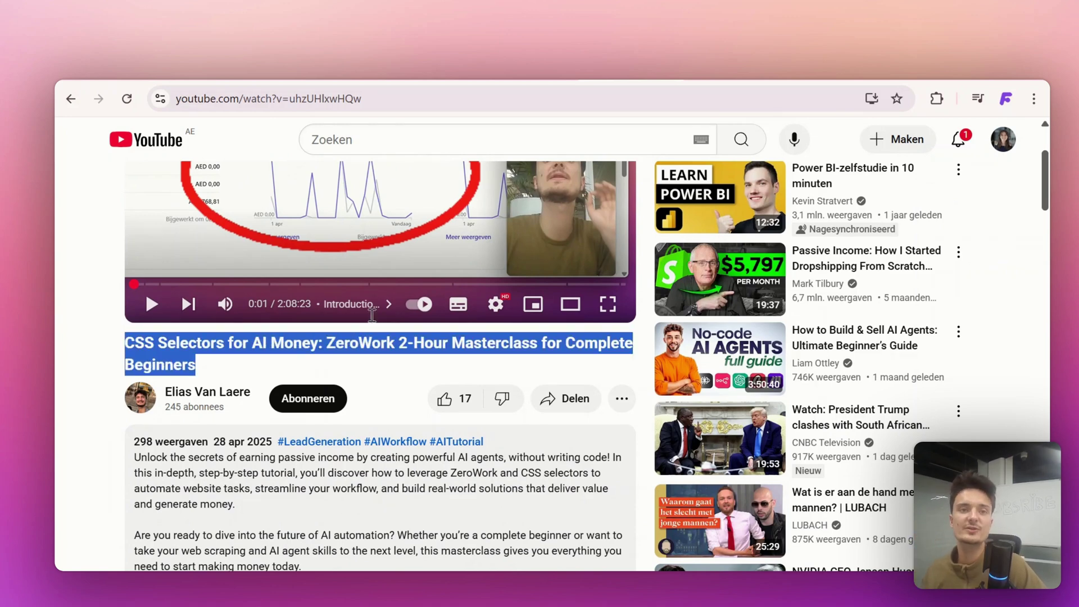
Cycle browser tabs from Google Maps back to the YouTube masterclass video
key(ctrl+Tab)
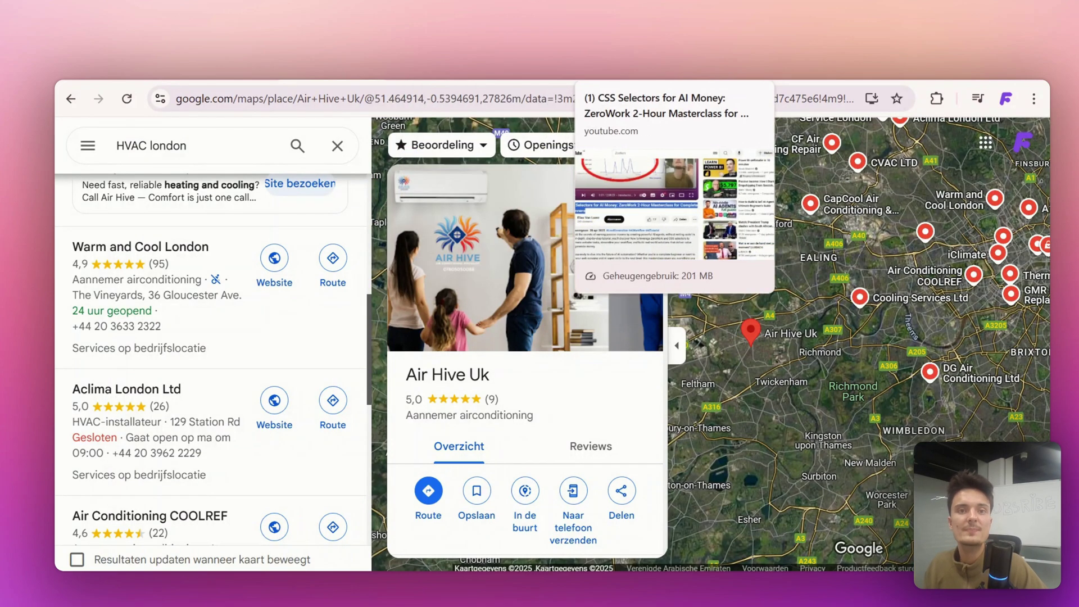
click(700, 78)
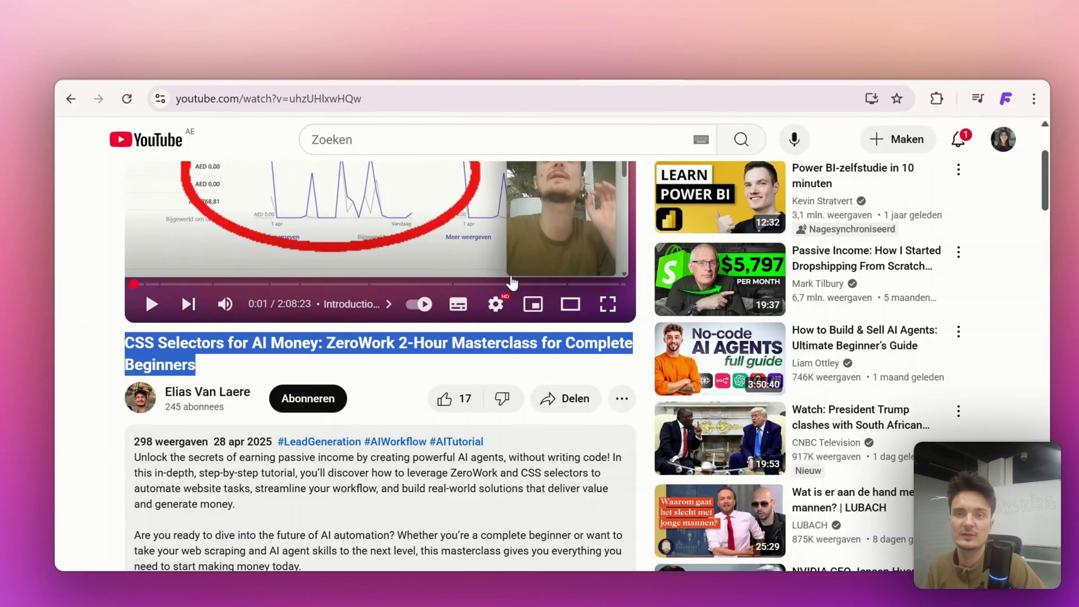
In the Google Sheets lead list, finish the A4 phone edit and select the Phone and Name columns
key(ctrl+Tab)
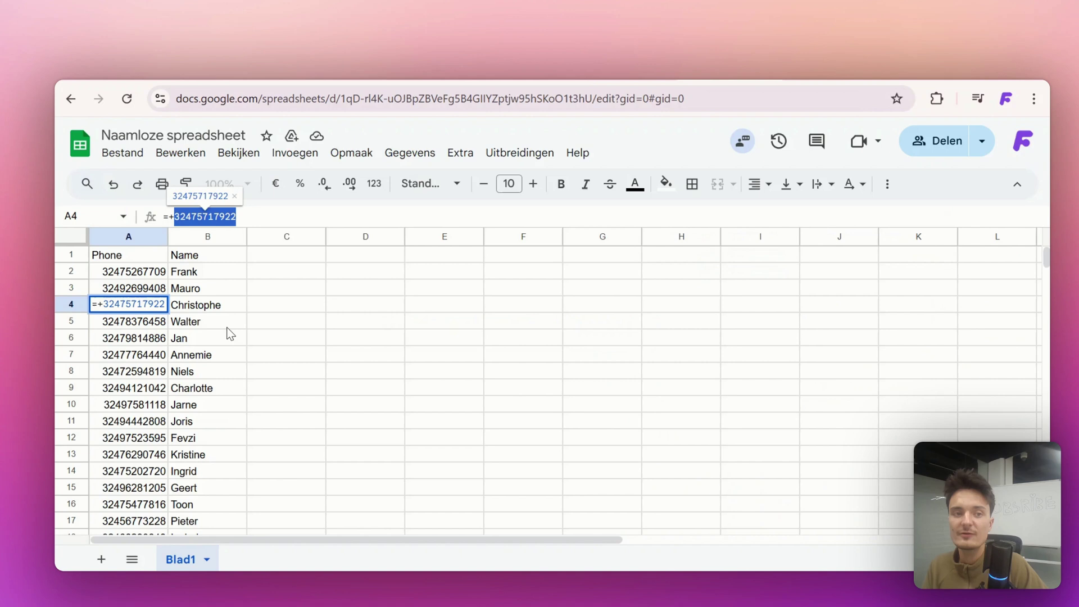
click(300, 329)
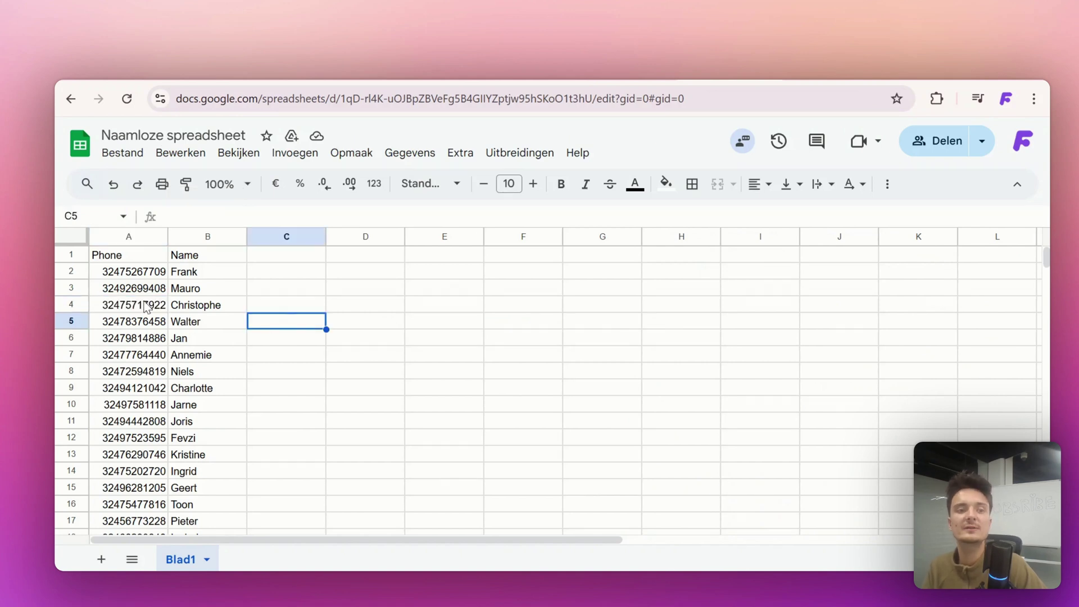
drag(131, 272, 135, 540)
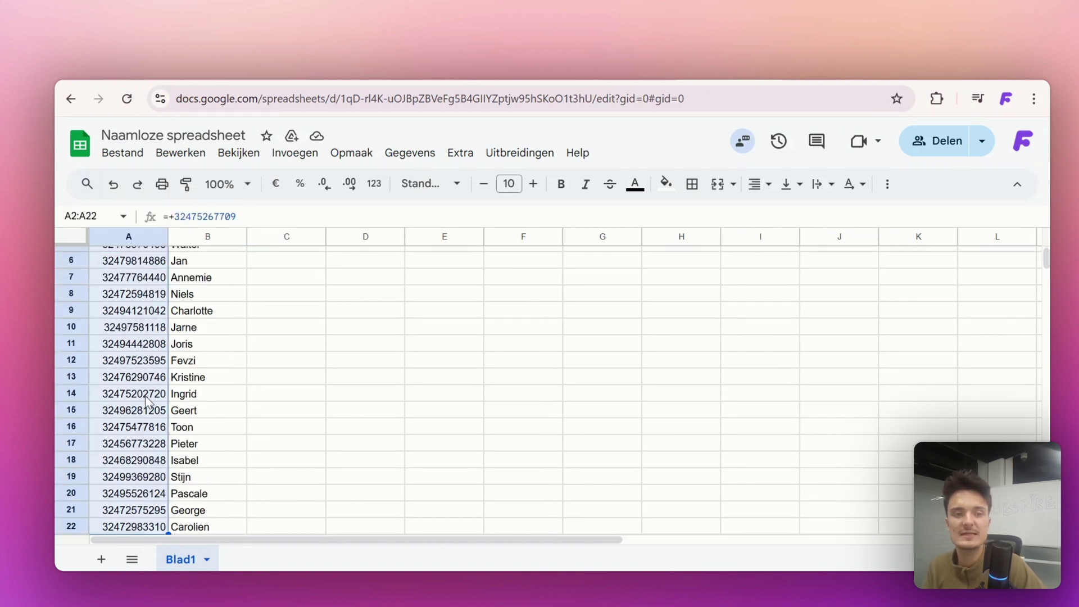
scroll(146, 396, up, 3)
drag(194, 272, 194, 522)
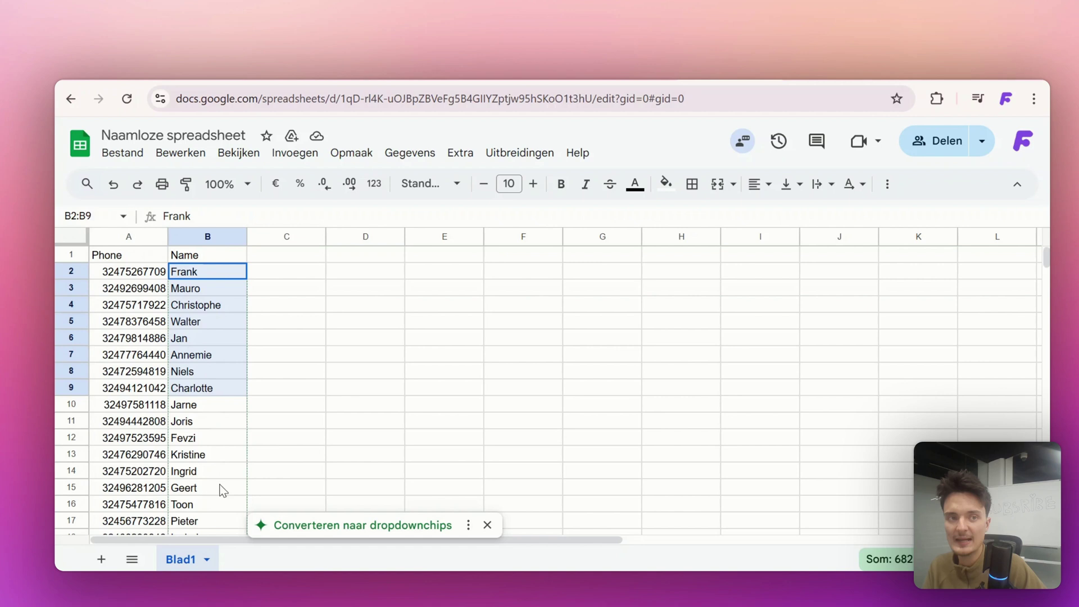
Download the Phone and Name sheet as a comma-separated .csv file
click(122, 152)
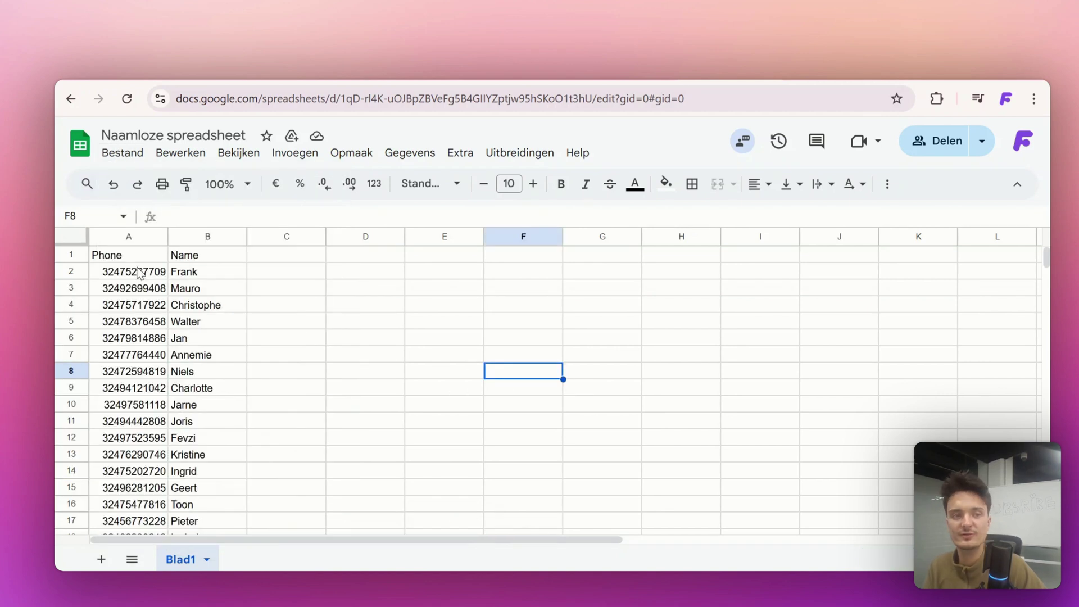
click(125, 257)
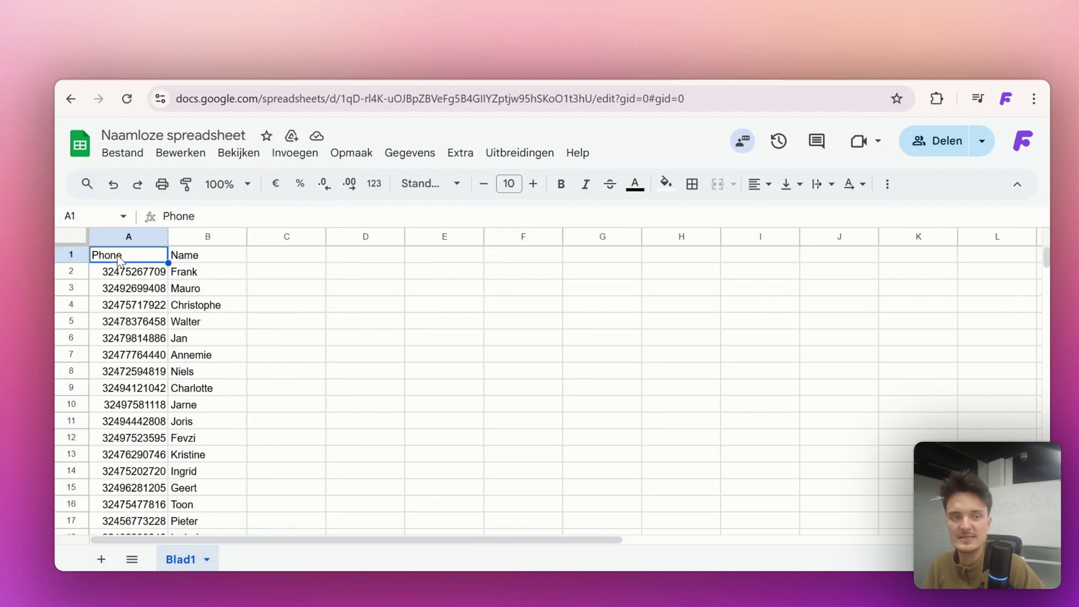
click(198, 256)
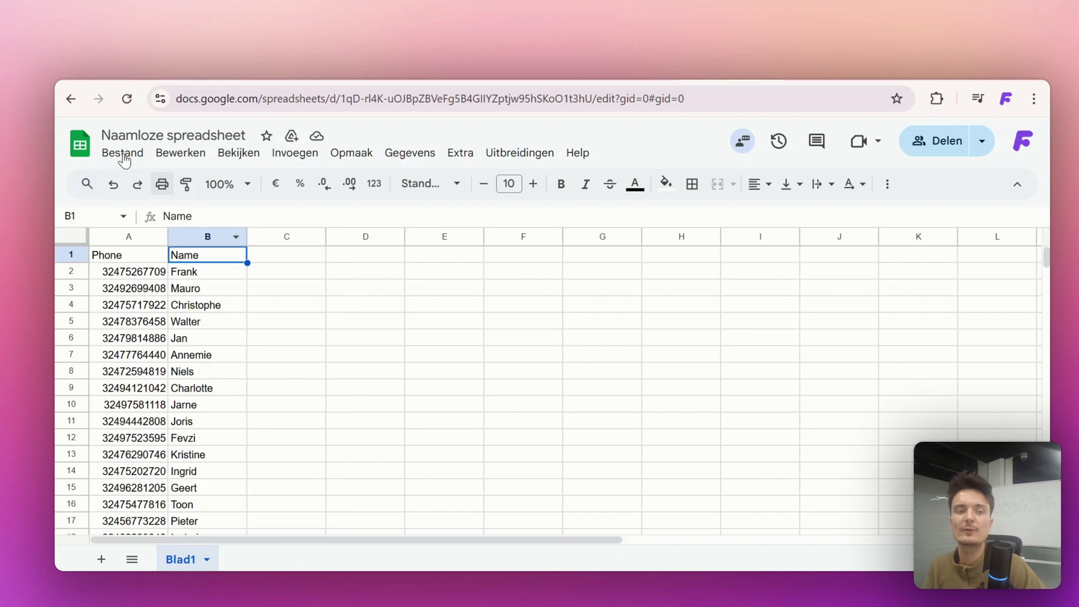
click(122, 152)
mouse_move(157, 343)
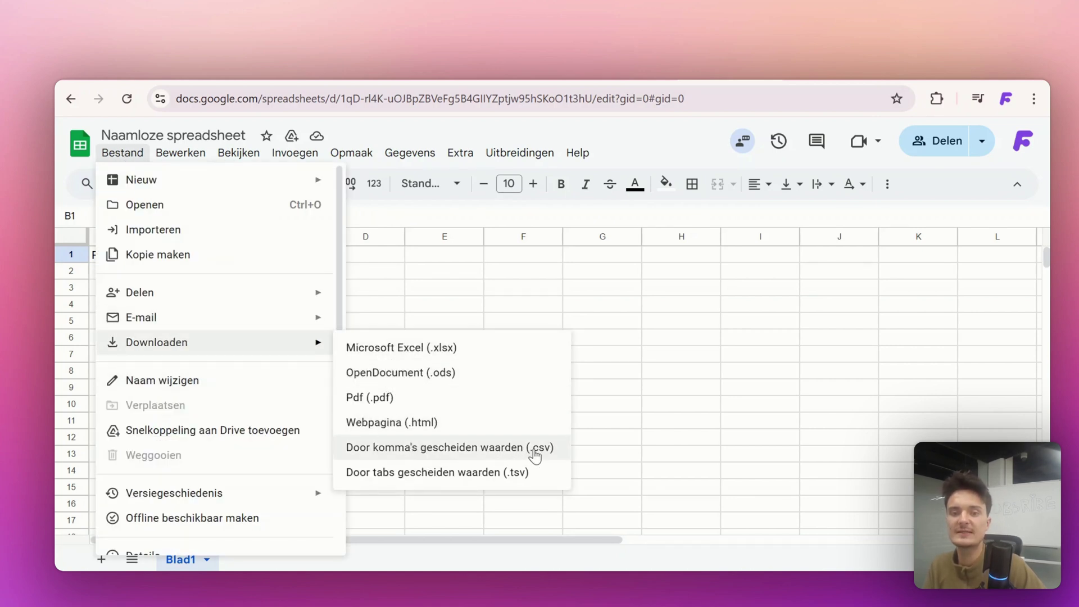
click(534, 451)
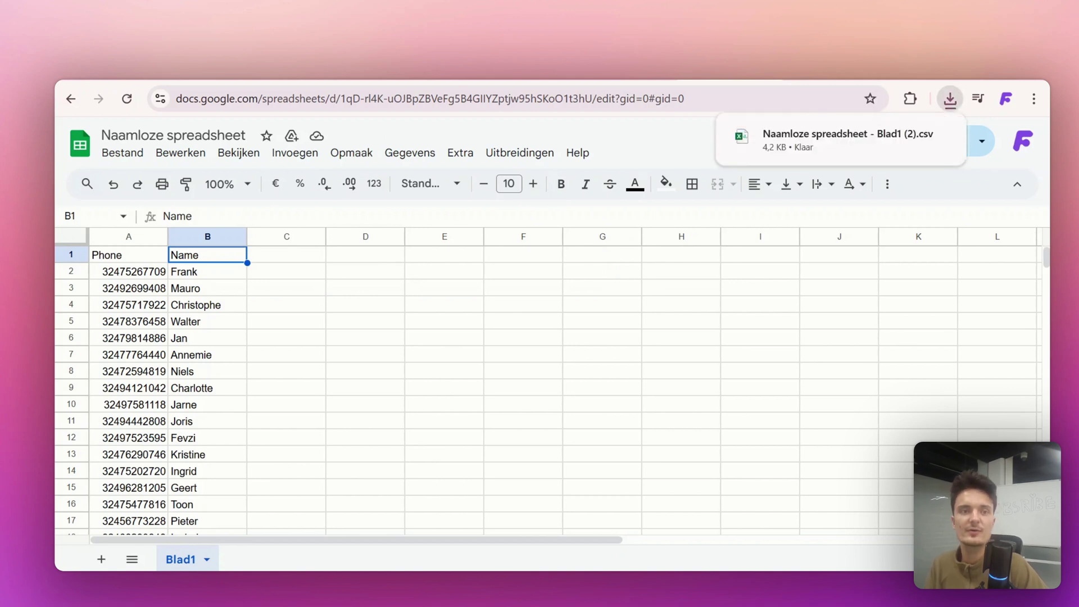
click(81, 209)
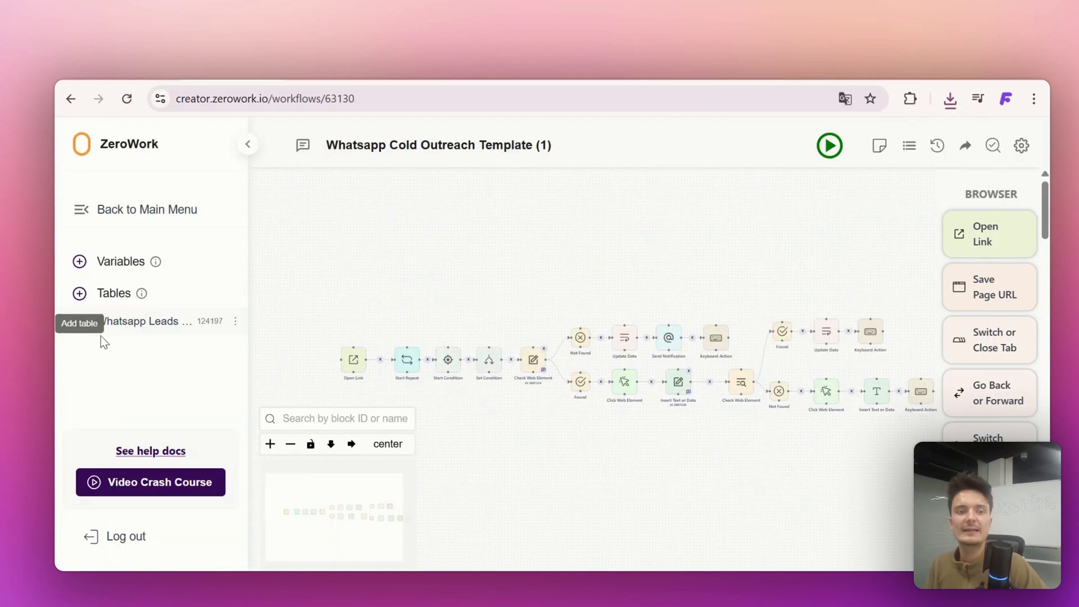
Import the downloaded CSV from Downloads into the Whatsapp Leads table
click(236, 321)
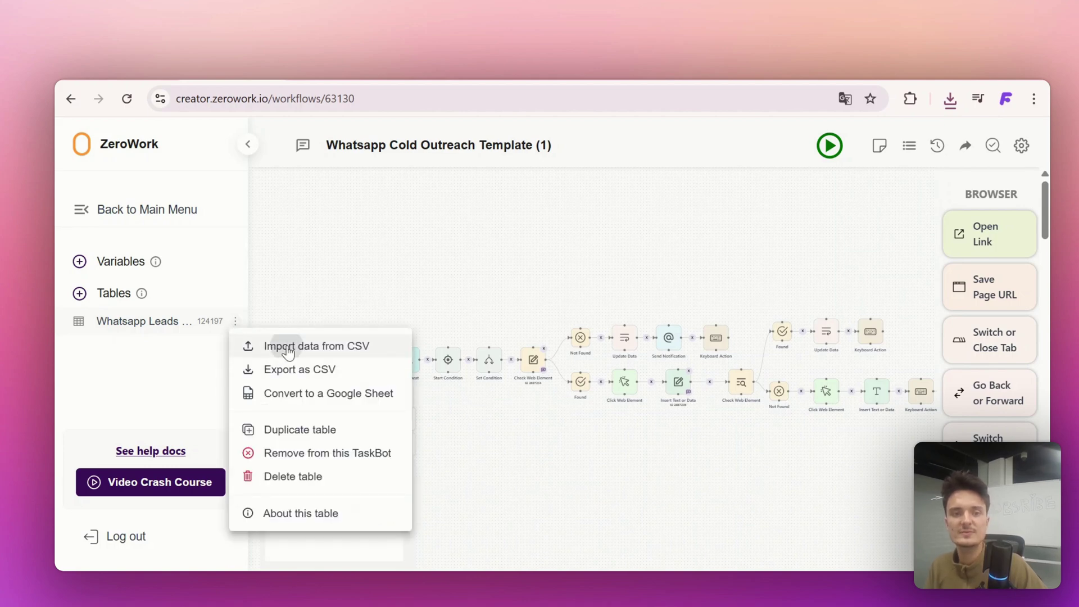
click(288, 347)
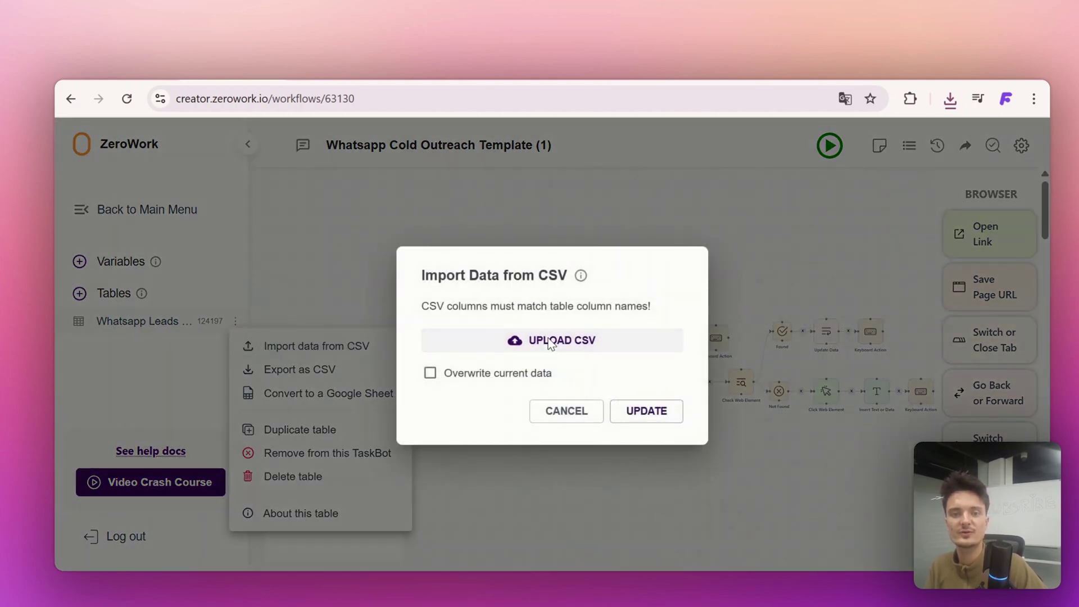
click(551, 342)
click(124, 278)
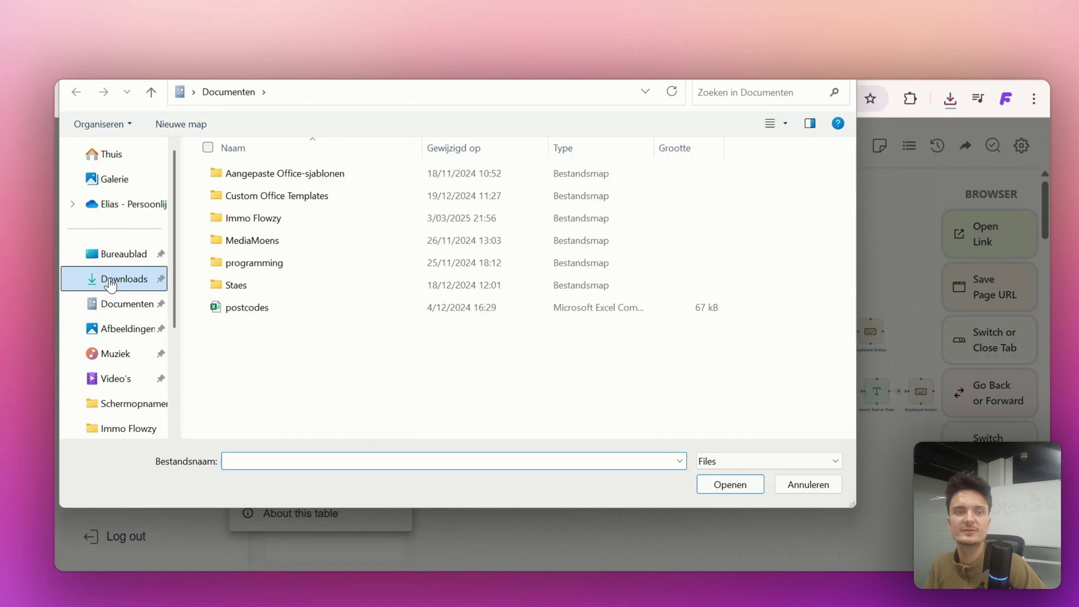
double_click(270, 193)
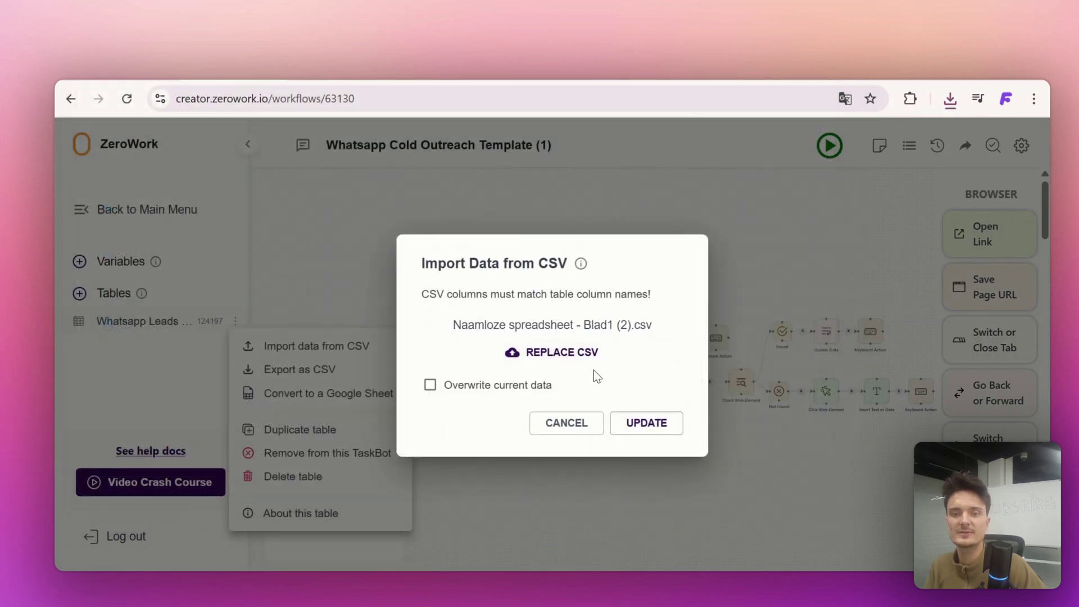
click(647, 422)
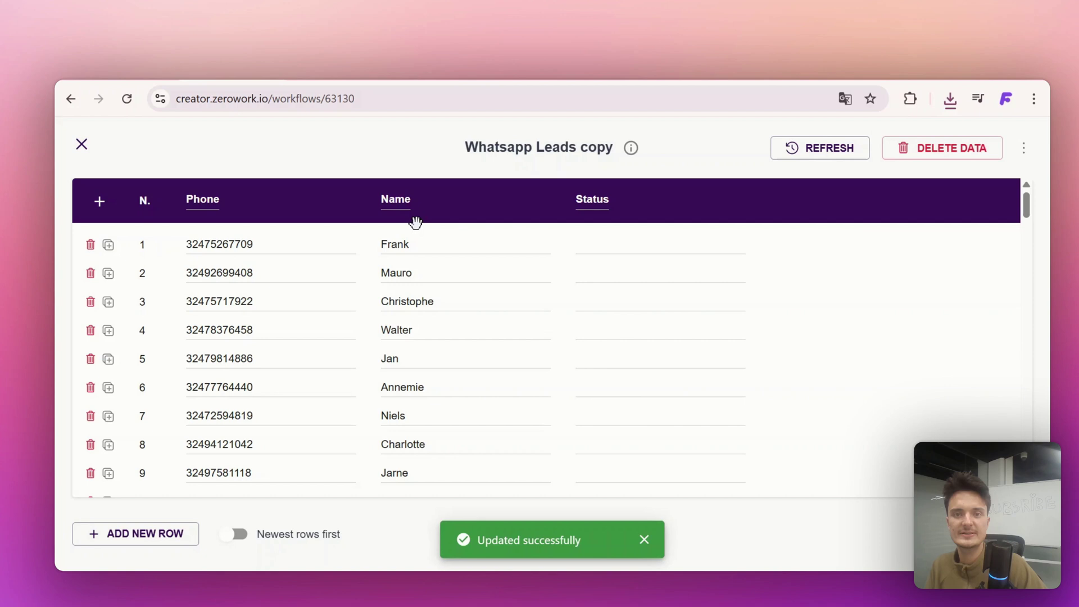
Close the leads table and review the Update Data block's settings
click(82, 145)
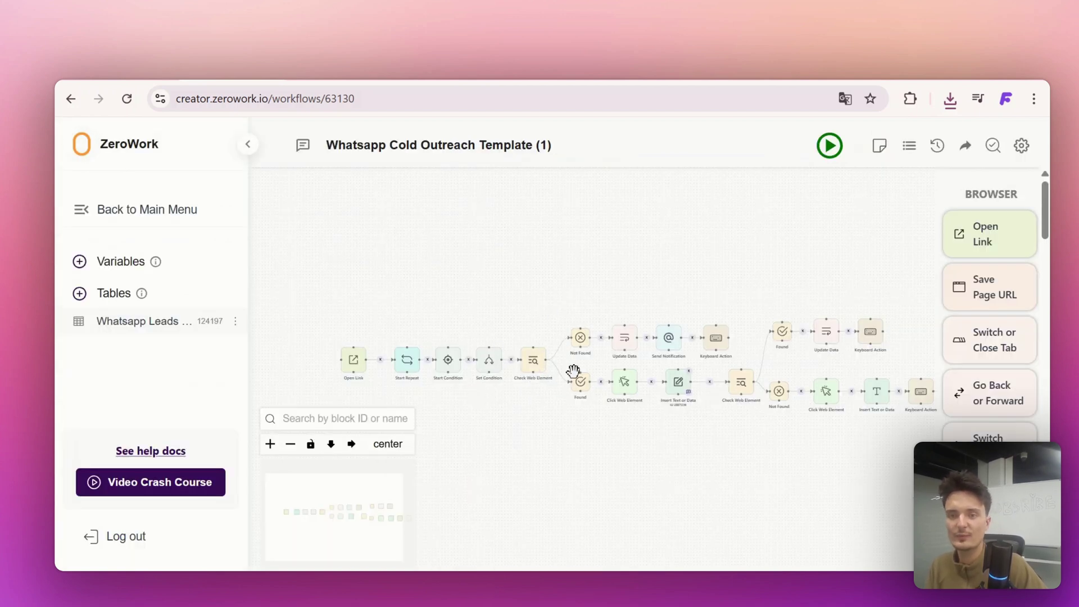
drag(750, 444, 638, 432)
double_click(808, 384)
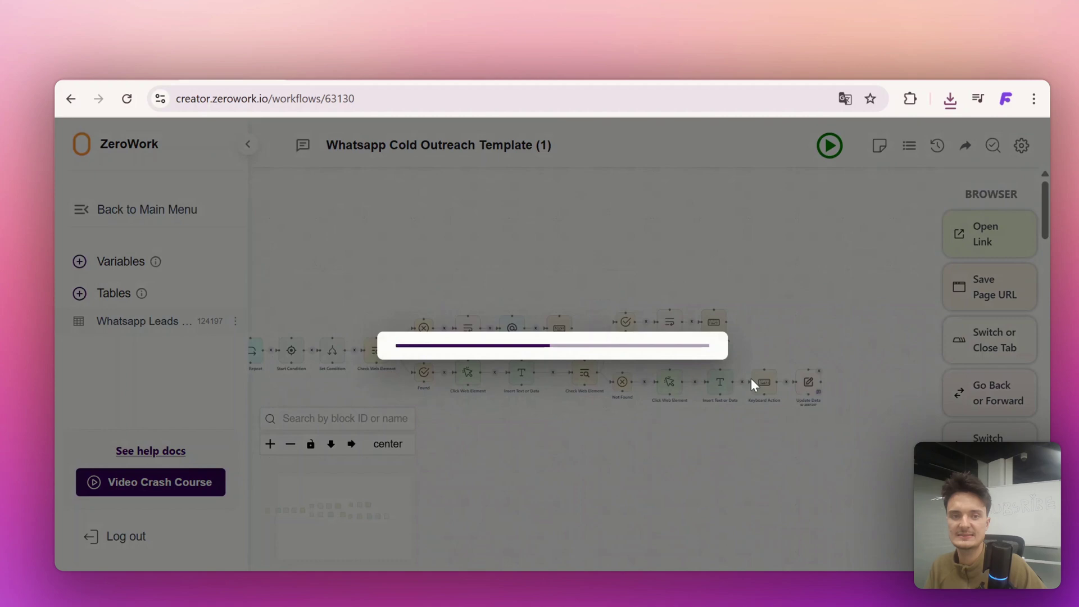
click(620, 435)
Review the Start Repeat loop settings, then bring up the Set Condition block
drag(680, 398, 556, 421)
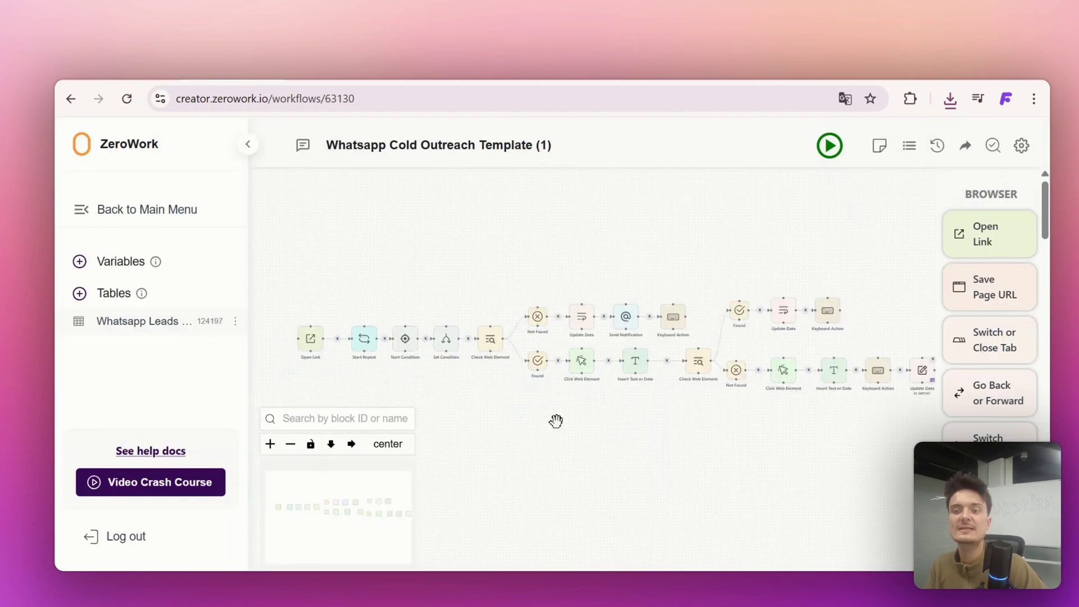
double_click(367, 340)
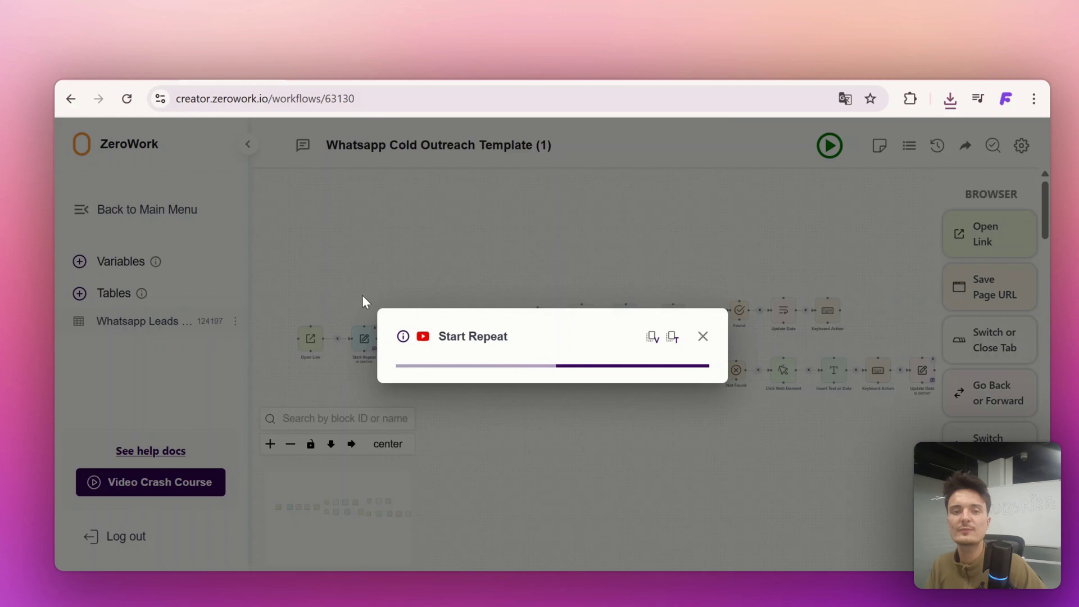
scroll(681, 481, down, 2)
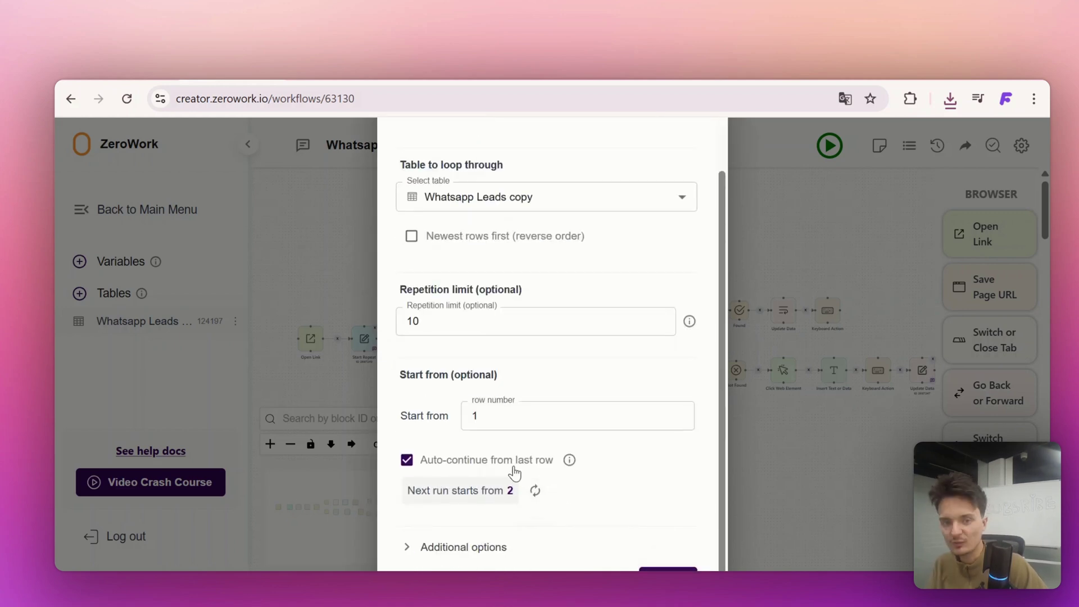
click(320, 386)
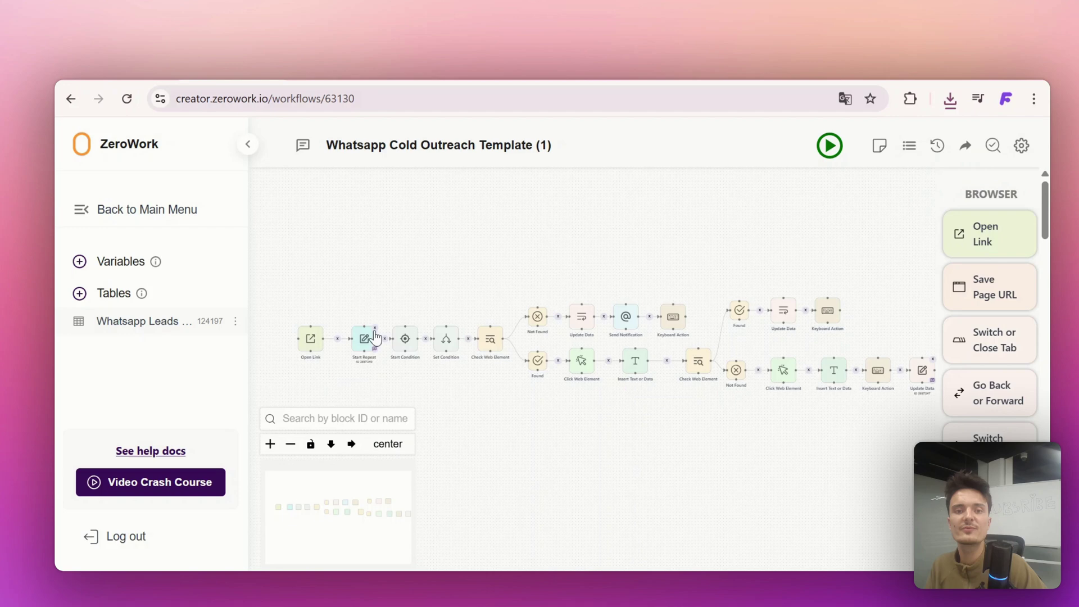
double_click(449, 340)
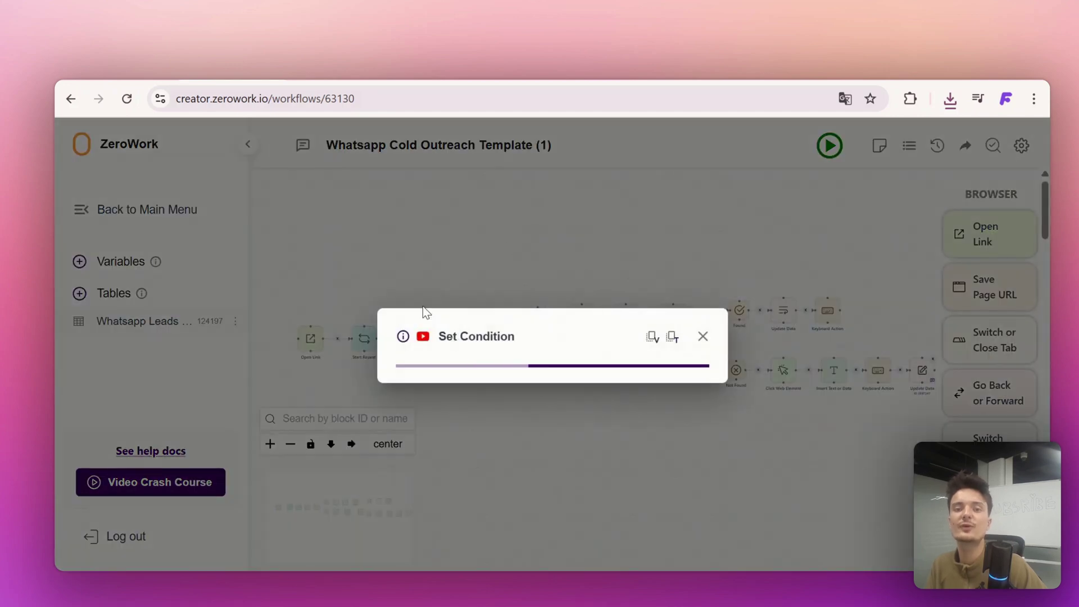
Set the TaskBot to run in the regular browser and relaunch Chrome to connect
click(331, 349)
click(1022, 145)
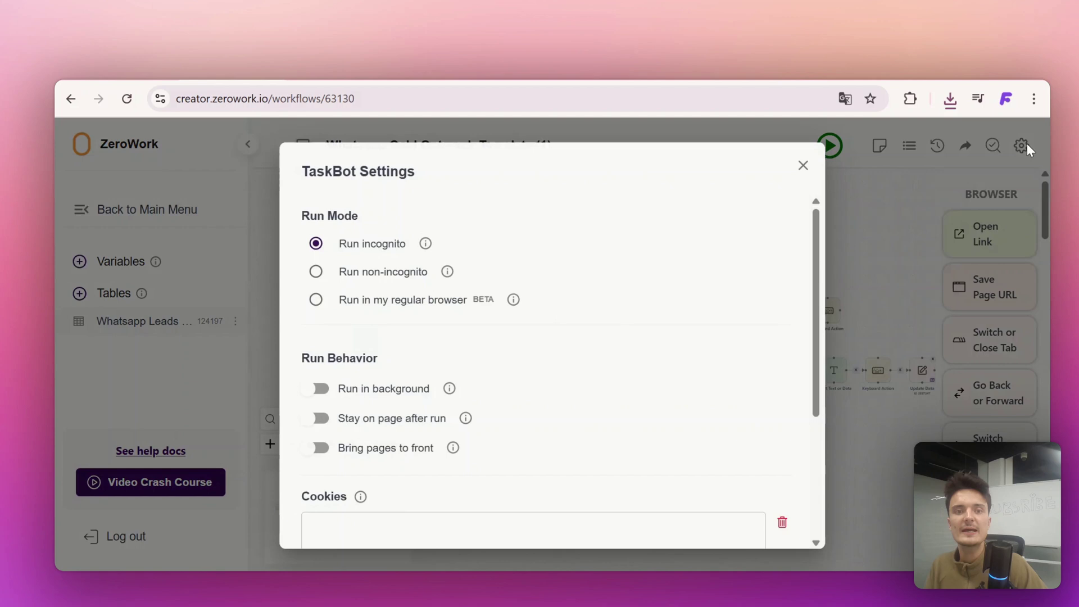
click(316, 300)
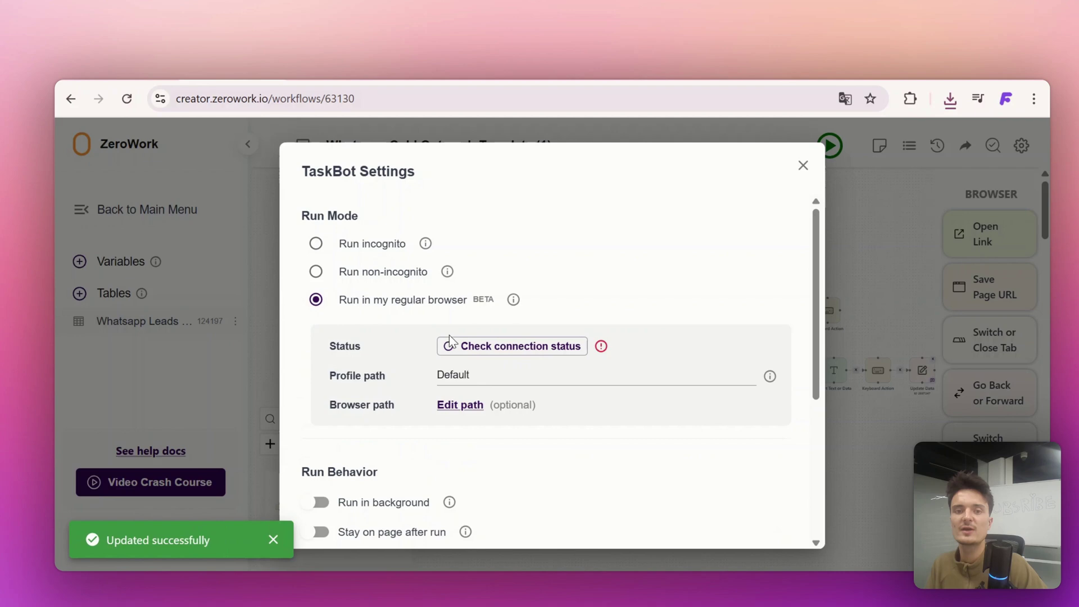
click(513, 345)
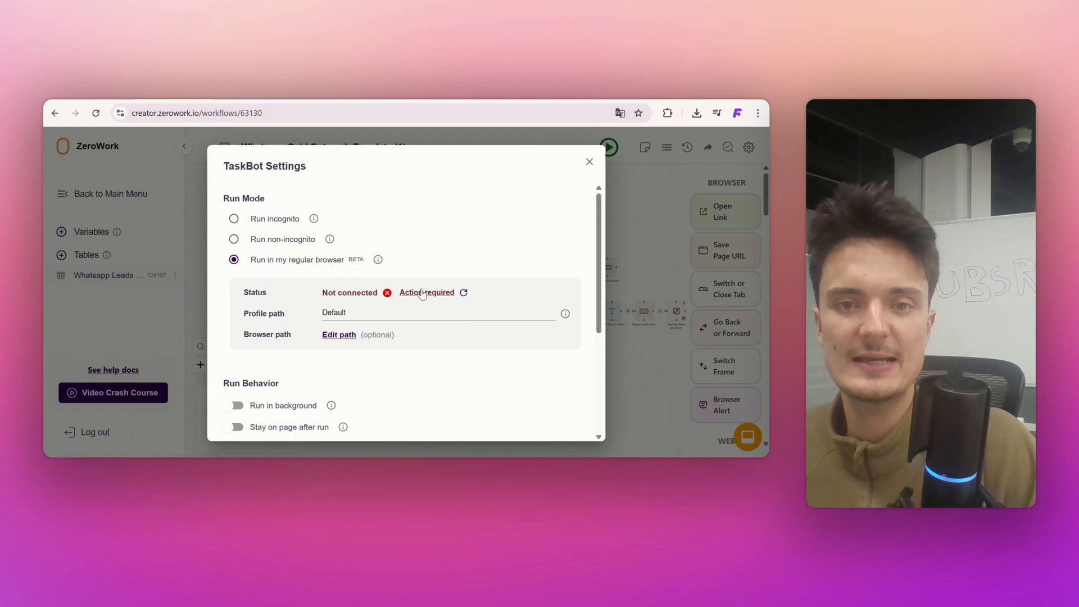
click(462, 292)
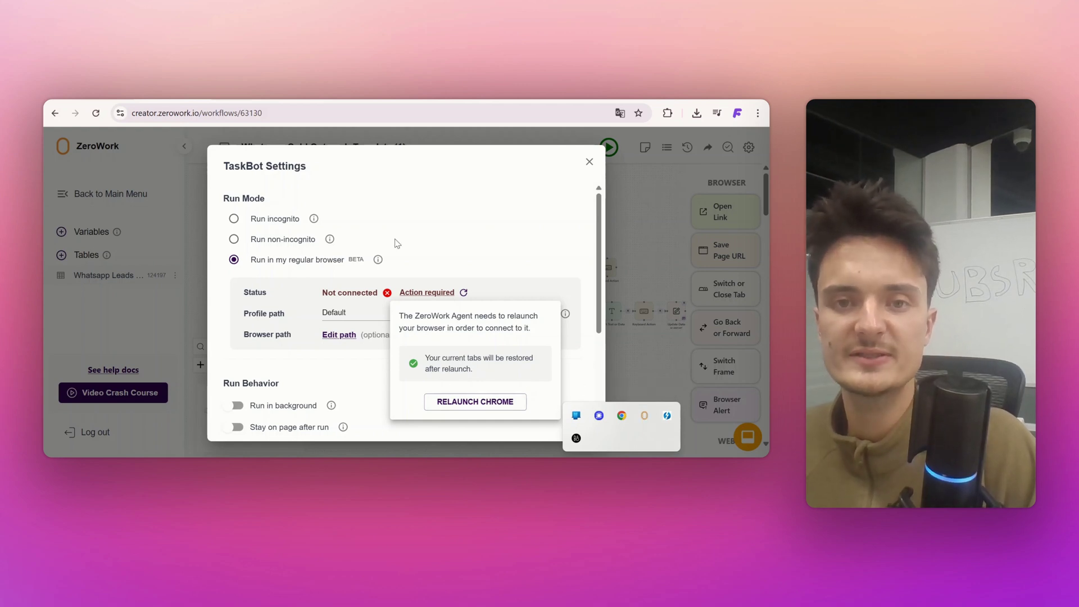
click(470, 252)
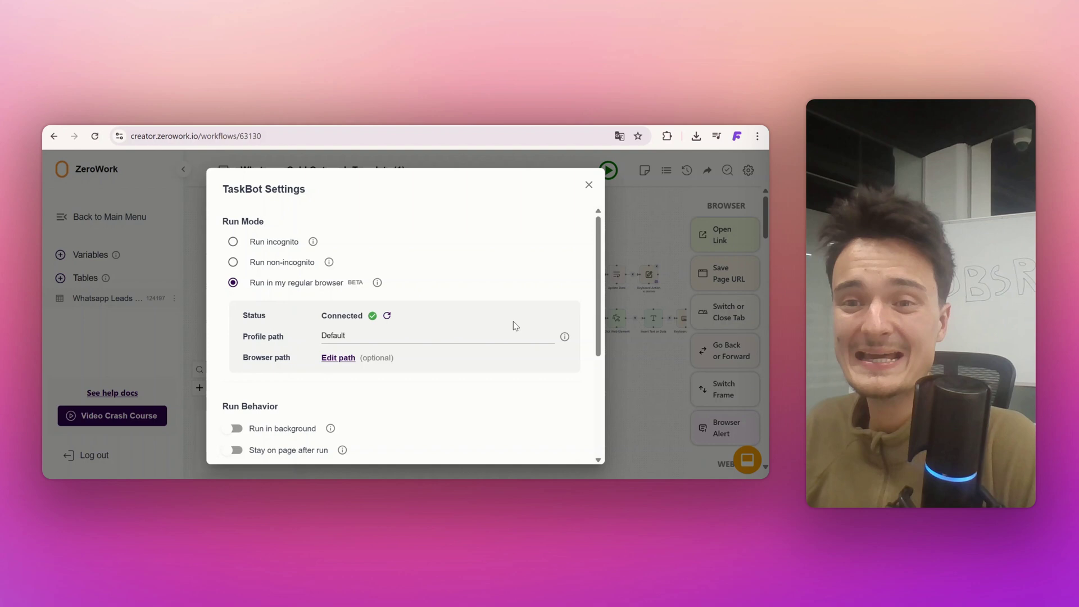
Close the TaskBot Settings dialog and start the Whatsapp Cold Outreach TaskBot
click(589, 185)
click(608, 169)
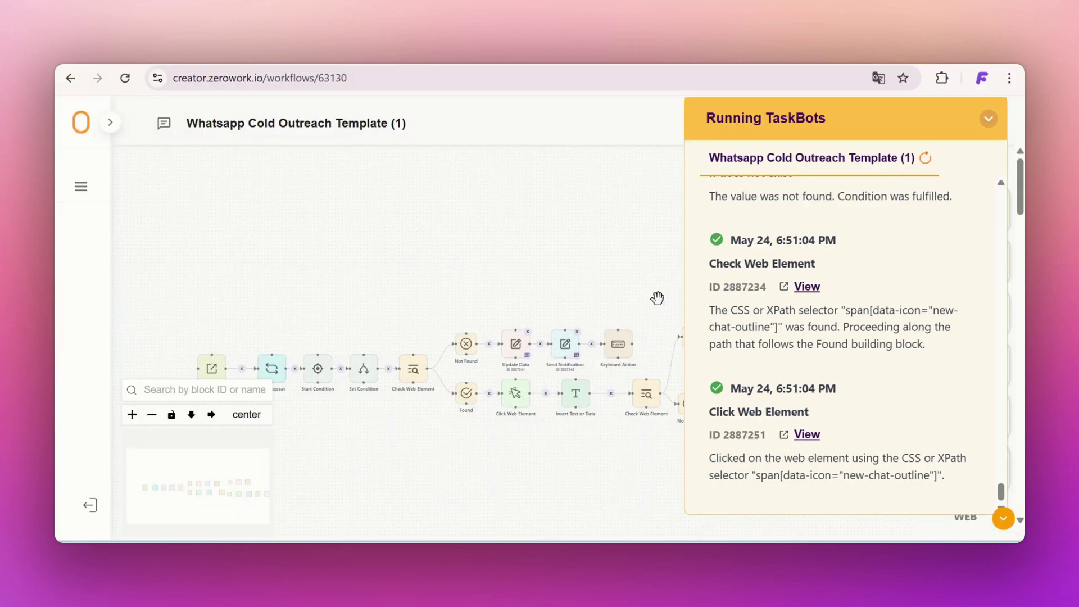
scroll(757, 296, up, 5)
scroll(767, 288, up, 5)
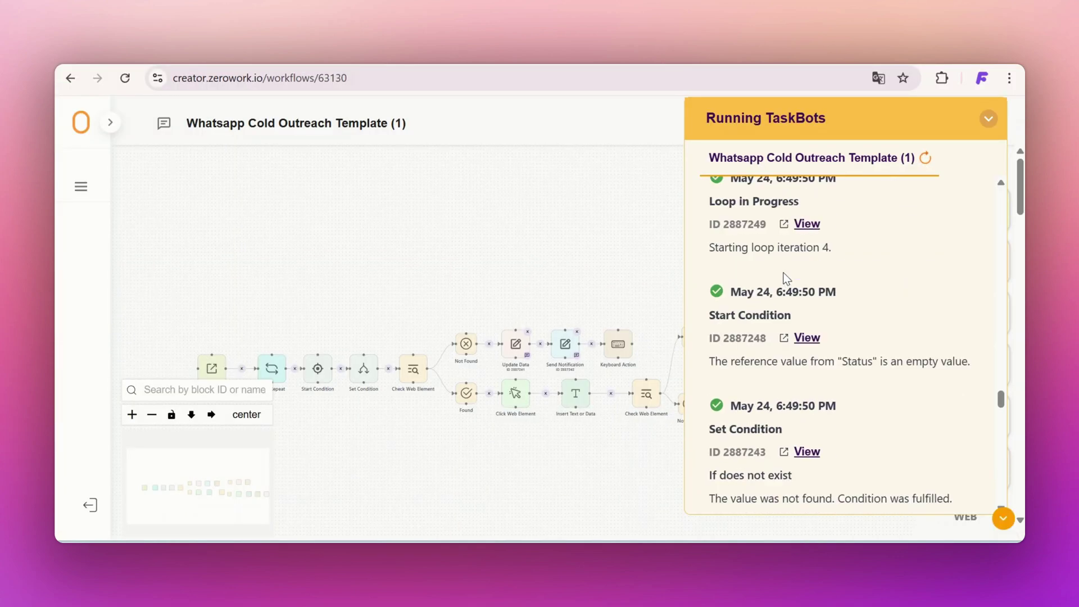
scroll(776, 279, up, 5)
scroll(784, 274, up, 5)
scroll(785, 274, up, 3)
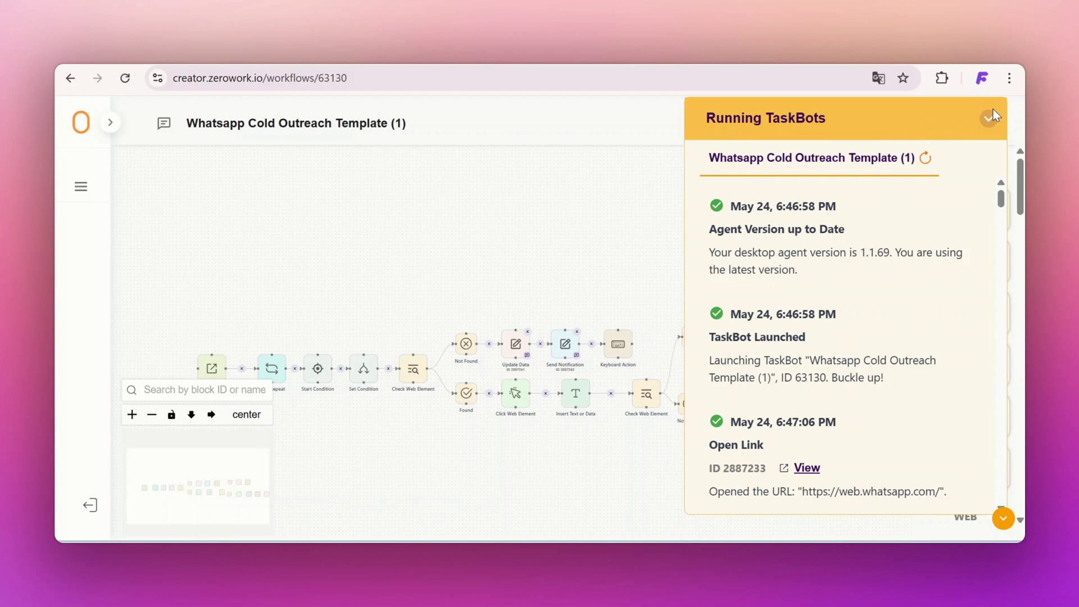
Collapse the Running TaskBots log and pan the canvas to show every workflow block
click(991, 117)
drag(590, 363, 637, 376)
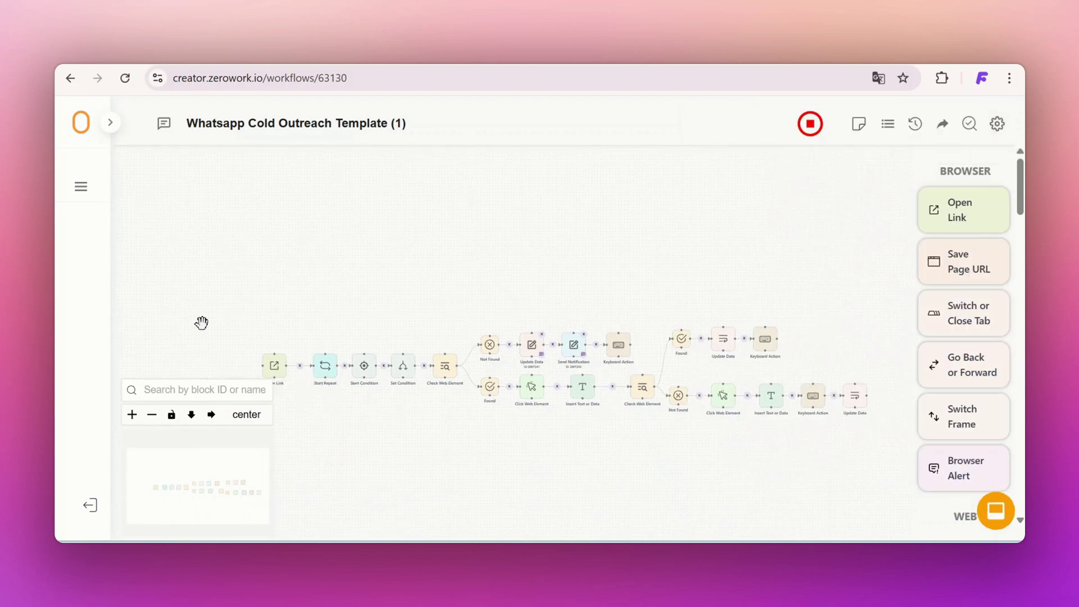